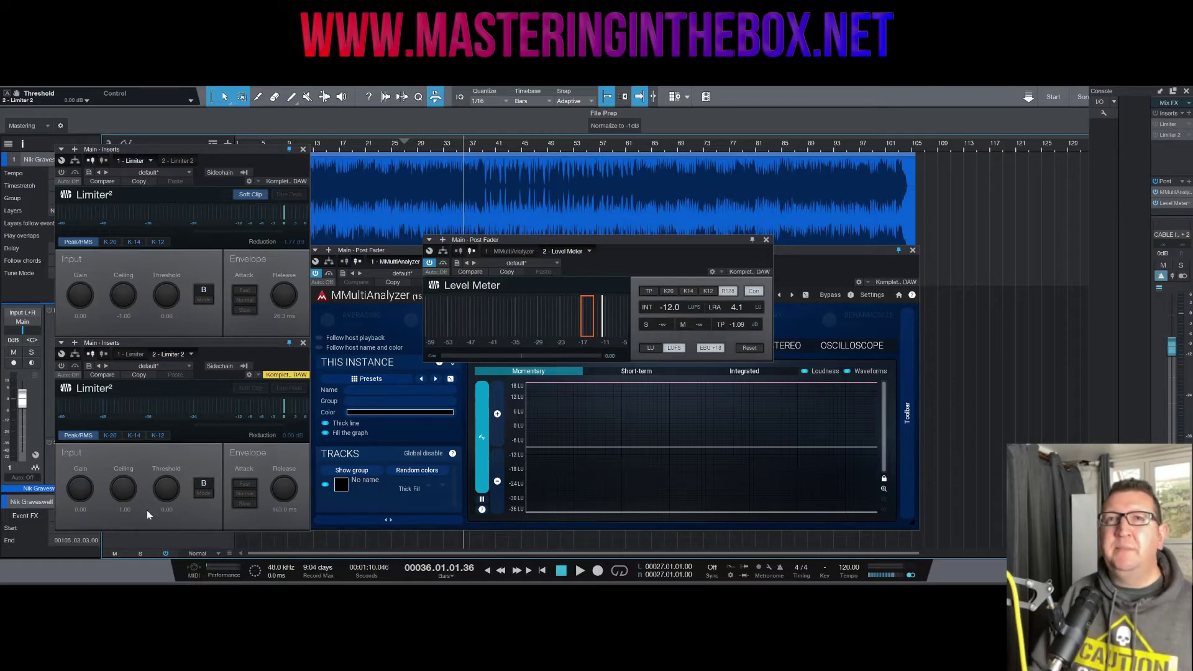
Activate the second limiter in the main output's insert chain, with its threshold at 0.00 dB.
{"action": "left_click", "coordinate": [62, 366]}
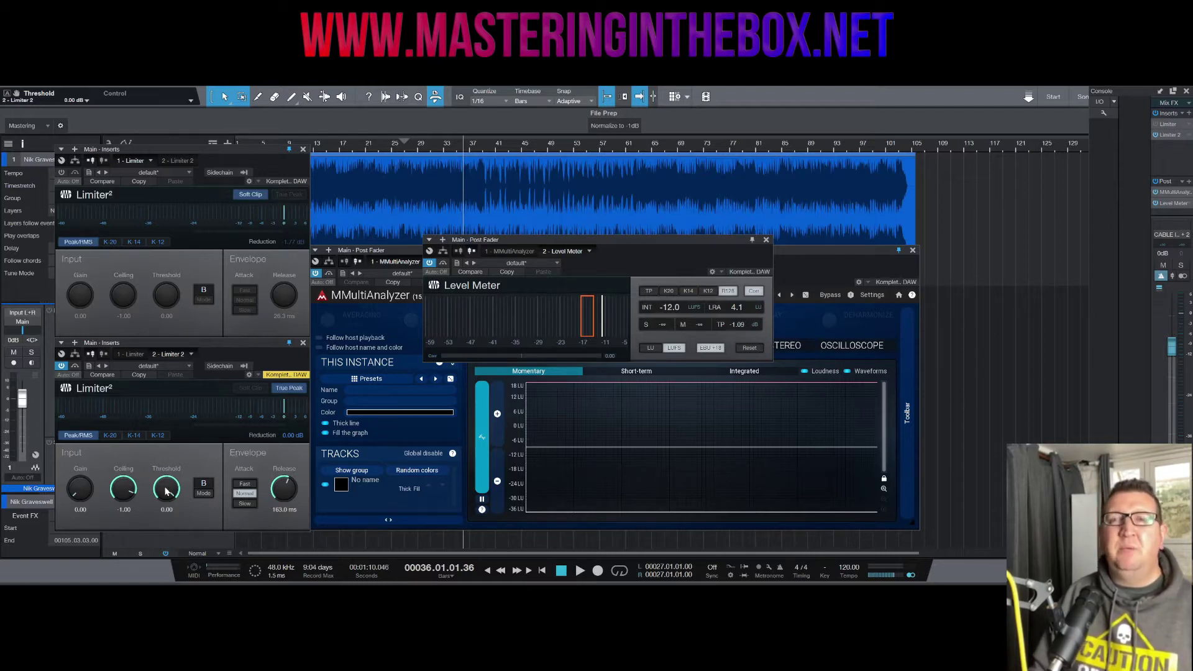
{"action": "left_click_drag", "start_coordinate": [167, 490], "coordinate": [170, 446]}
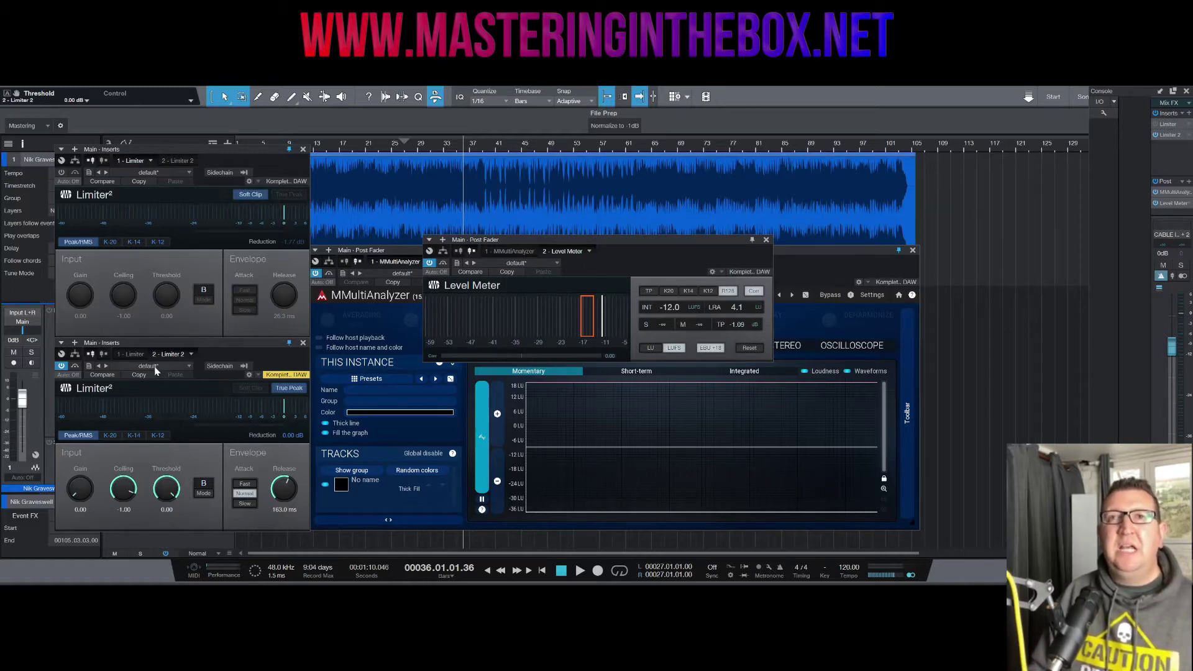
Look through the second limiter's preset options and try its Soft Clip mode against True Peak limiting.
{"action": "left_click", "coordinate": [89, 366]}
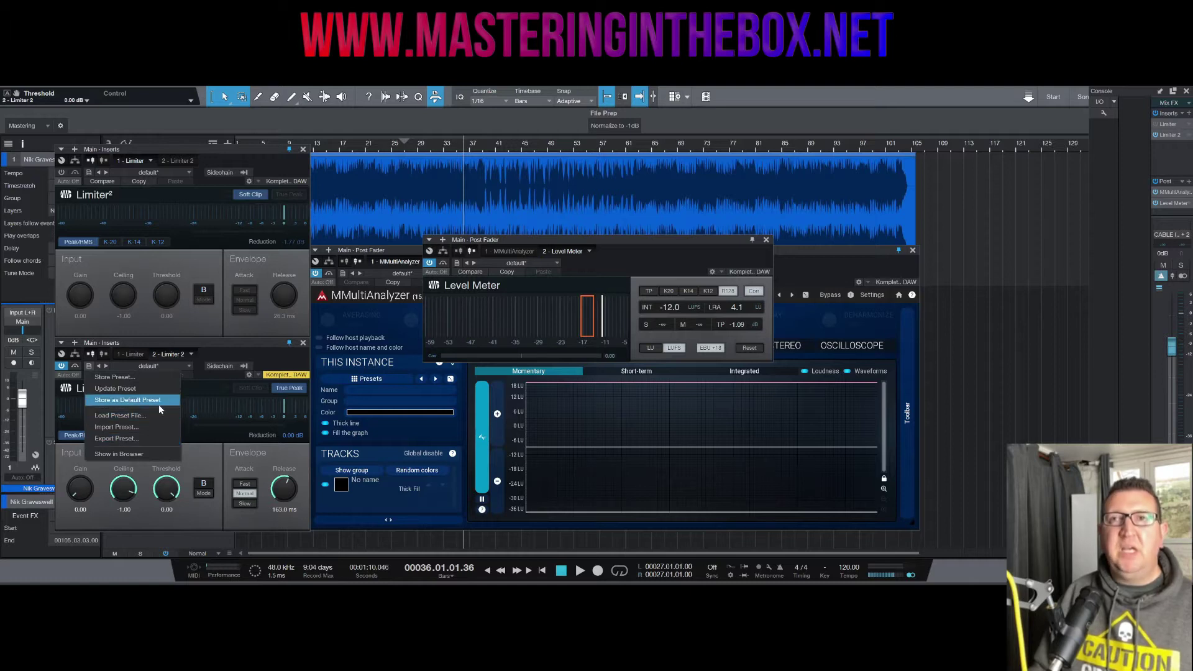
{"action": "left_click", "coordinate": [203, 454]}
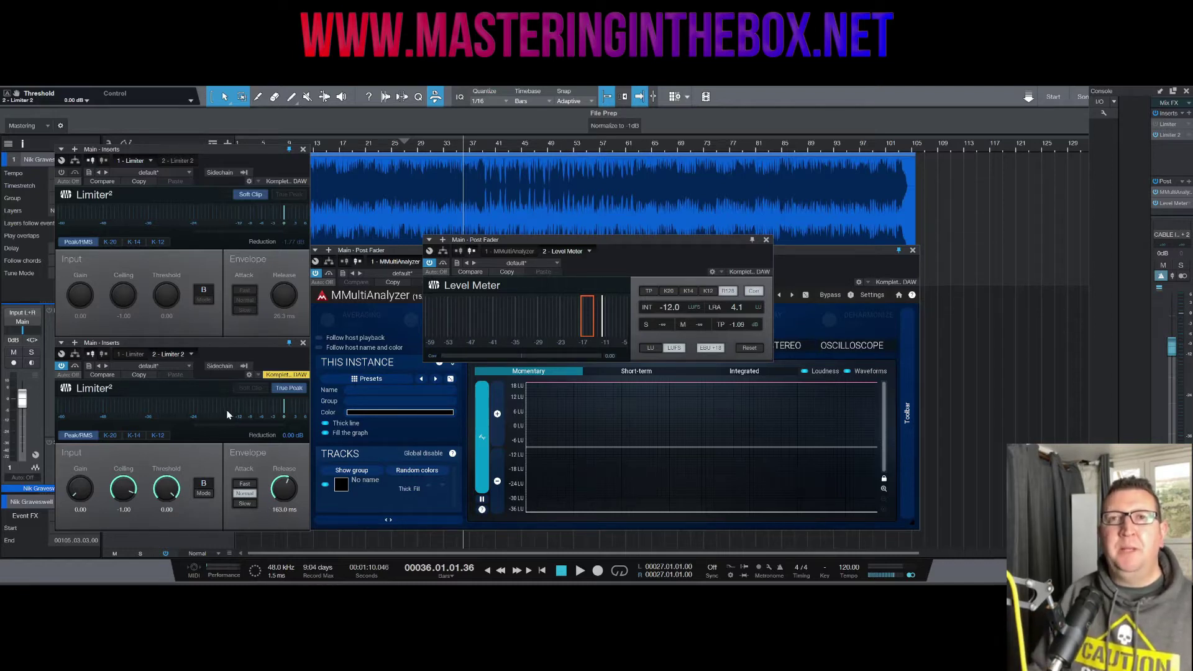
{"action": "left_click", "coordinate": [297, 388]}
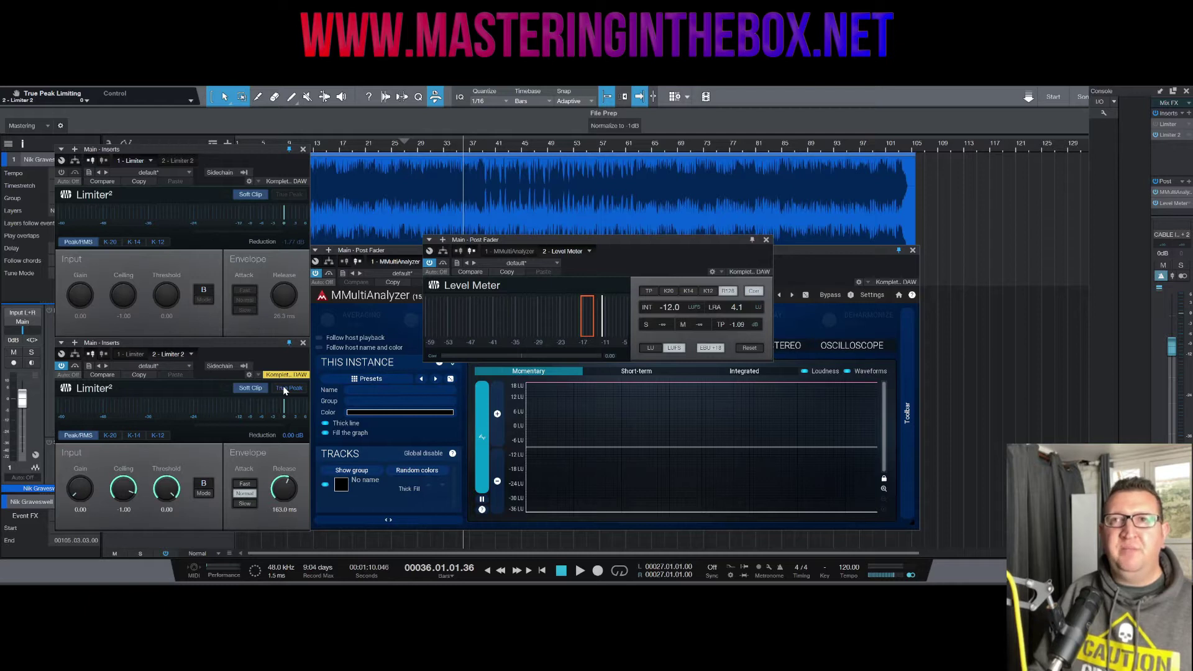
{"action": "left_click", "coordinate": [288, 388]}
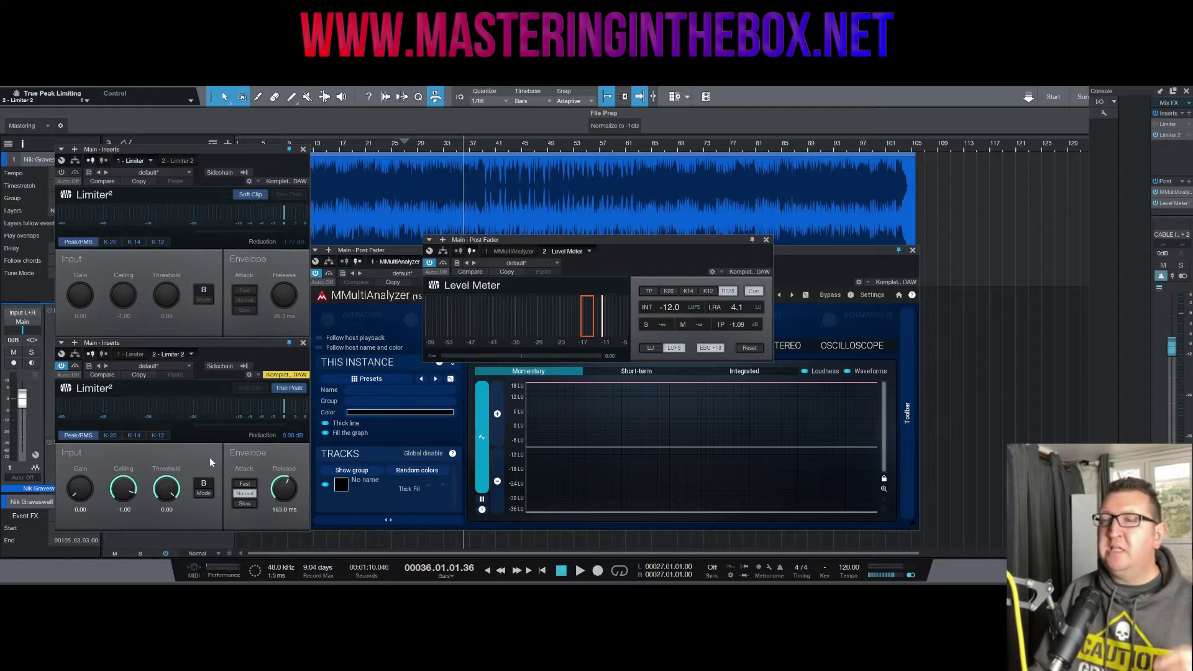
Play the track from bar 14 and adjust the second limiter's input gain to about 2.07 dB.
{"action": "left_click", "coordinate": [318, 150]}
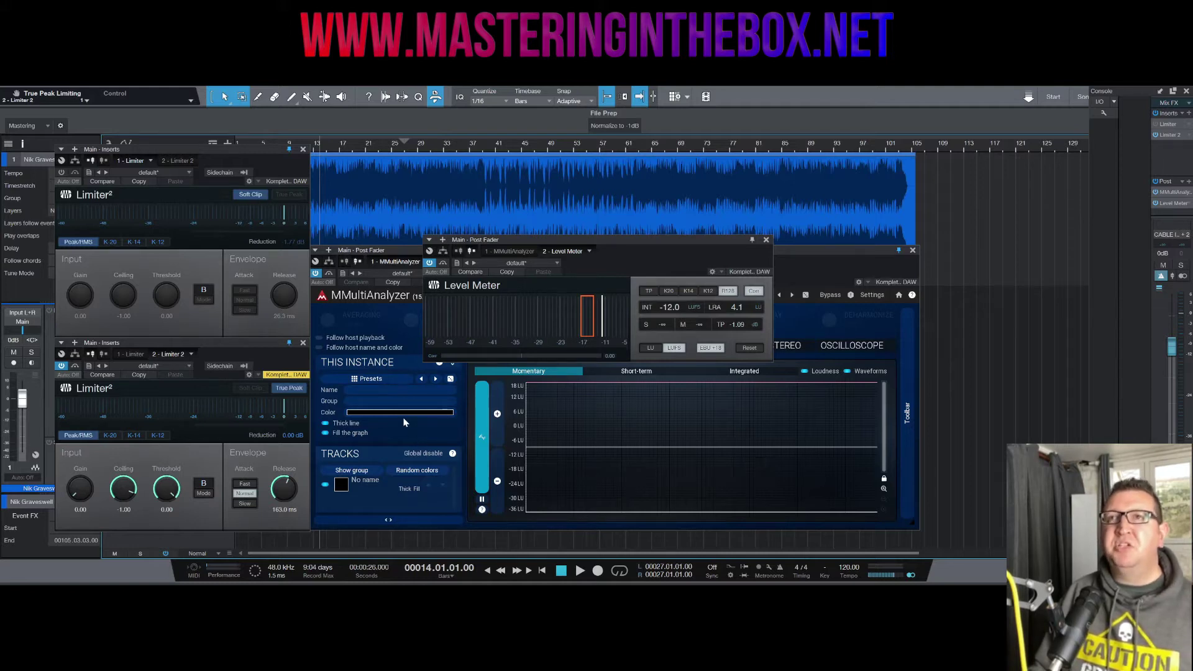
{"action": "key", "text": "space"}
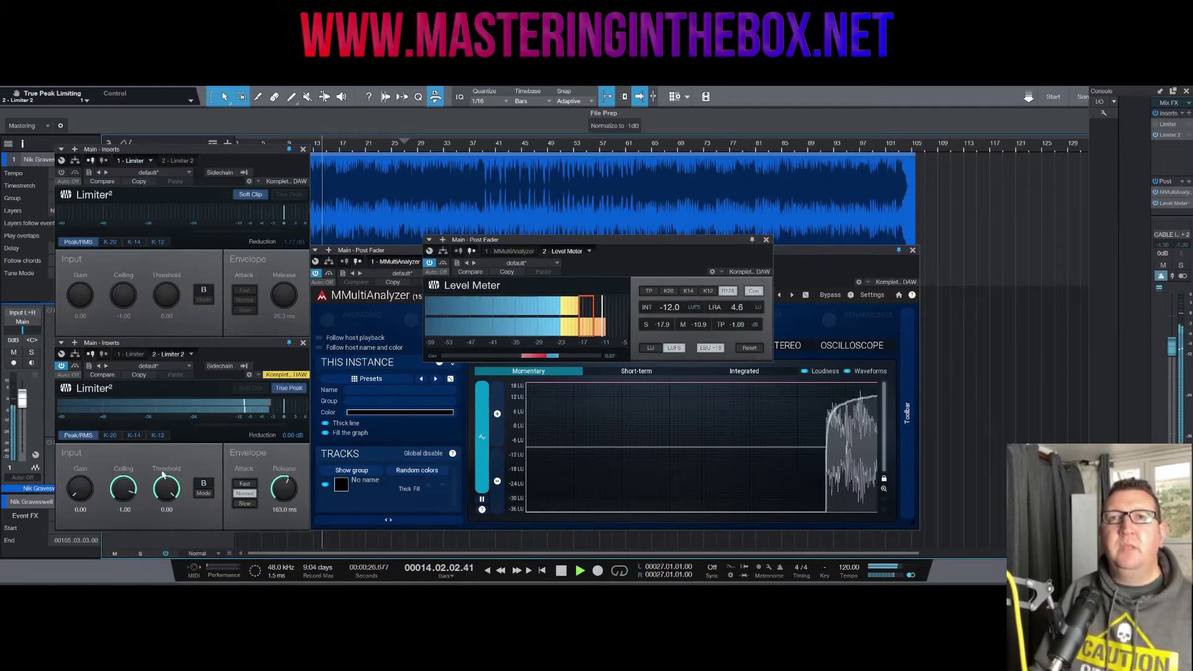
{"action": "left_click_drag", "start_coordinate": [81, 496], "coordinate": [86, 490]}
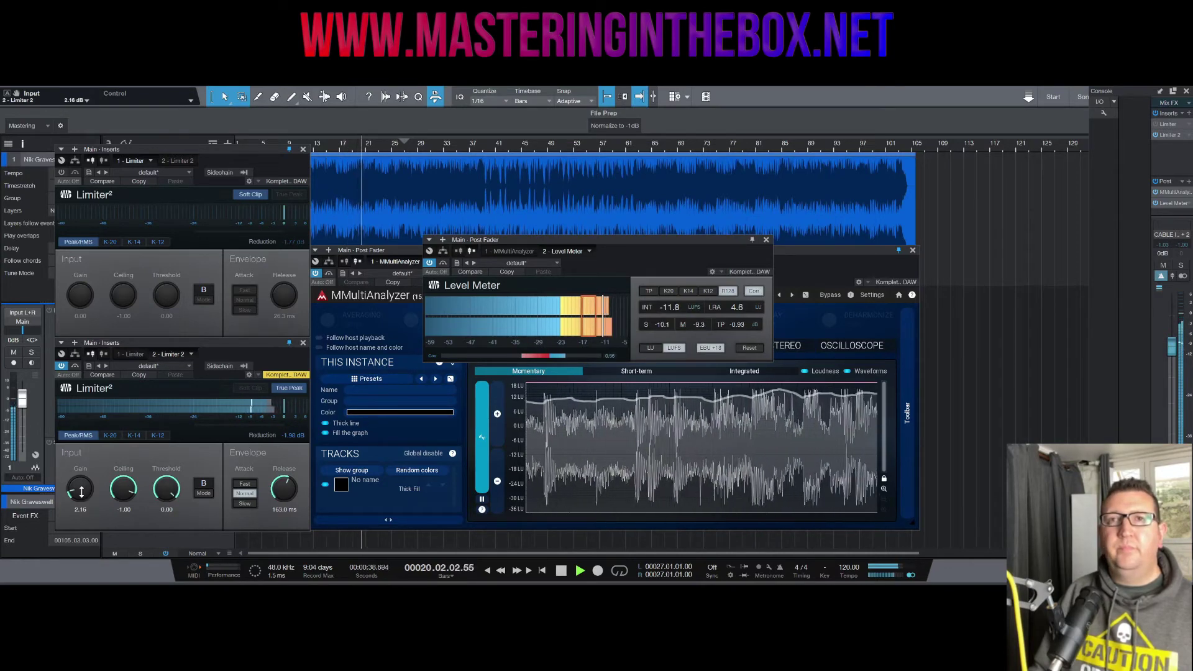
{"action": "left_click_drag", "start_coordinate": [81, 491], "coordinate": [82, 476]}
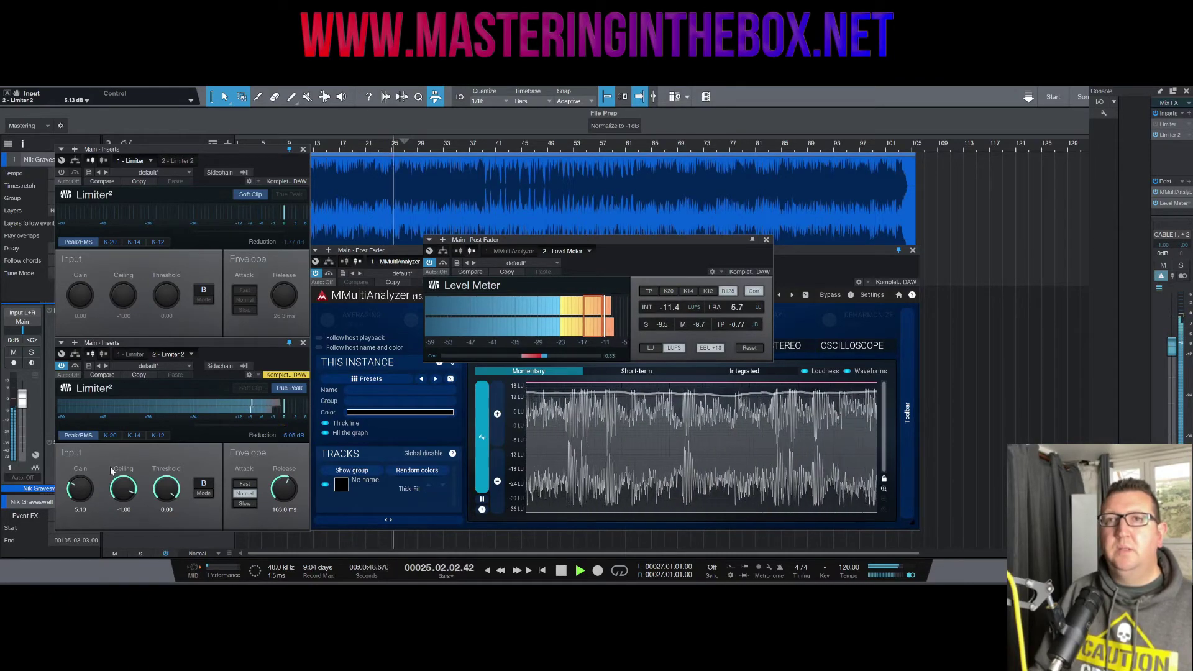
{"action": "left_click_drag", "start_coordinate": [79, 489], "coordinate": [78, 501]}
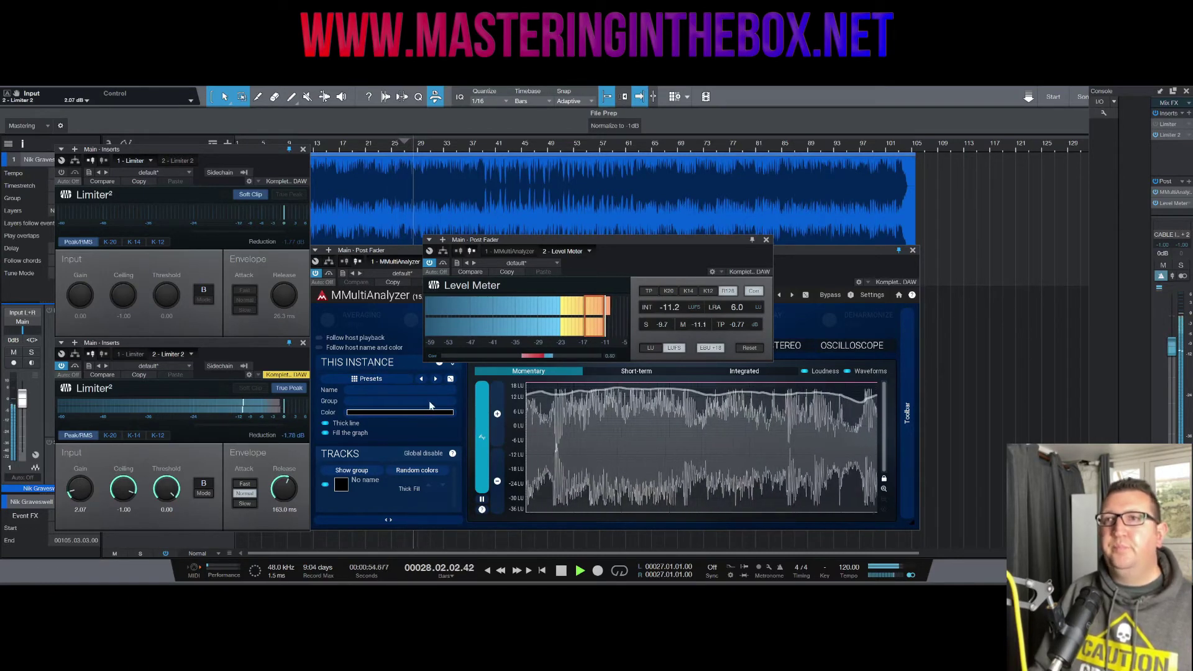
{"action": "key", "text": "space"}
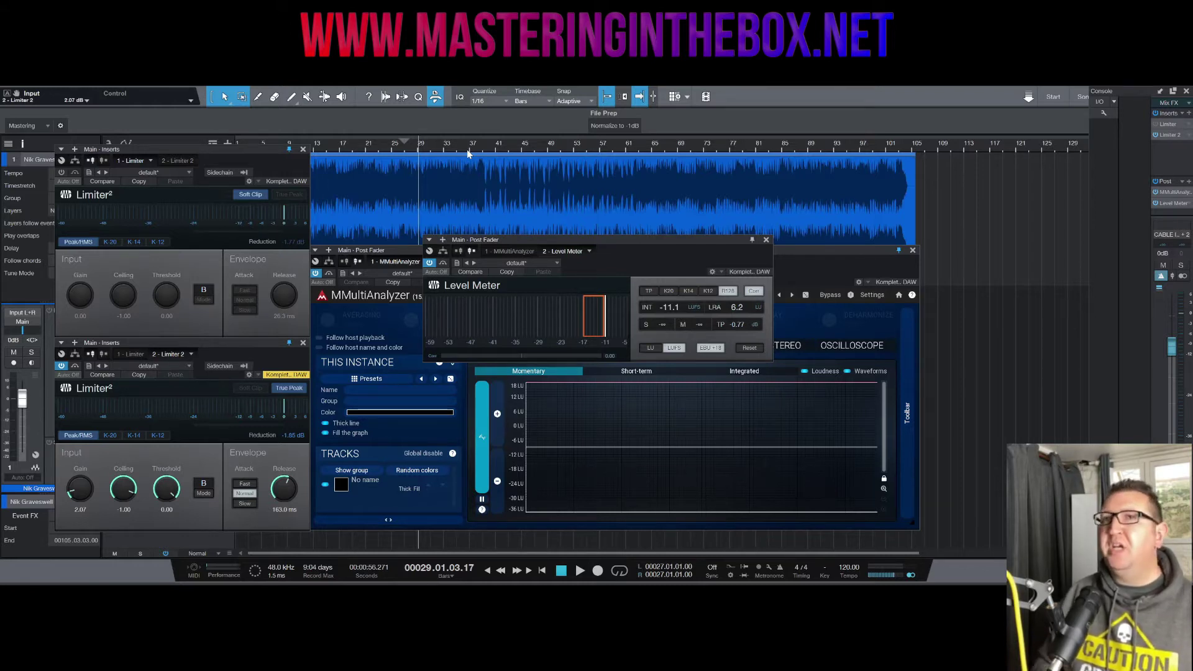
Activate the first limiter in Soft Clip mode and raise its gain to about 1.98 dB while playing from bar 14.
{"action": "left_click", "coordinate": [206, 260]}
{"action": "left_click", "coordinate": [247, 194]}
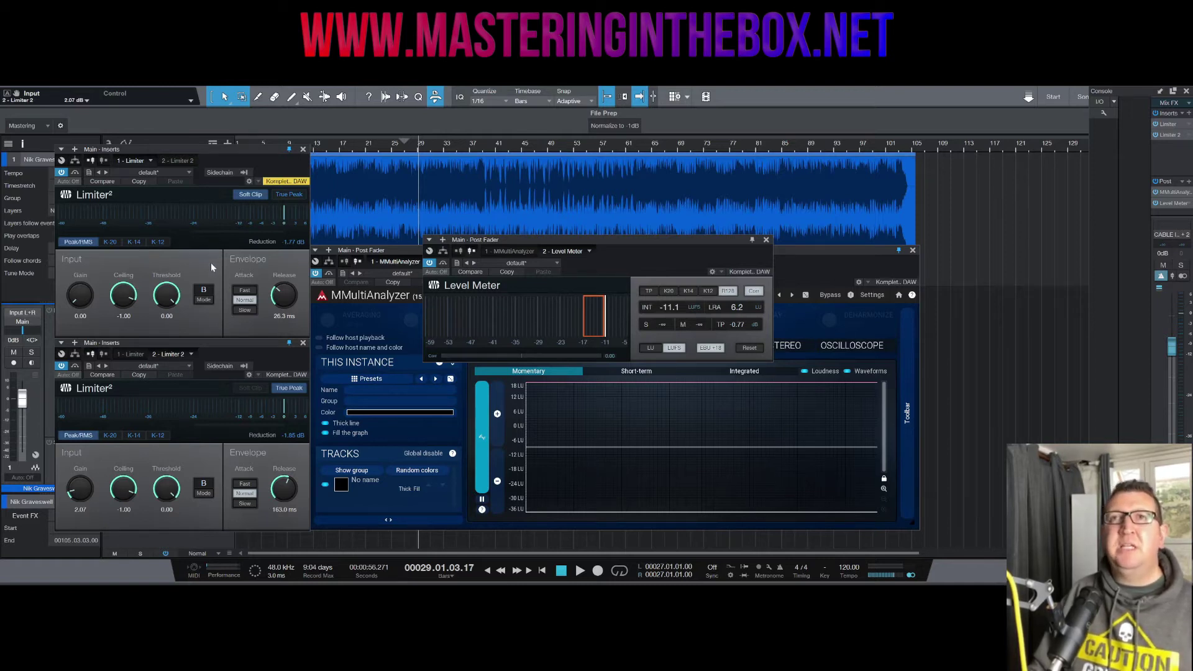
{"action": "left_click", "coordinate": [323, 144]}
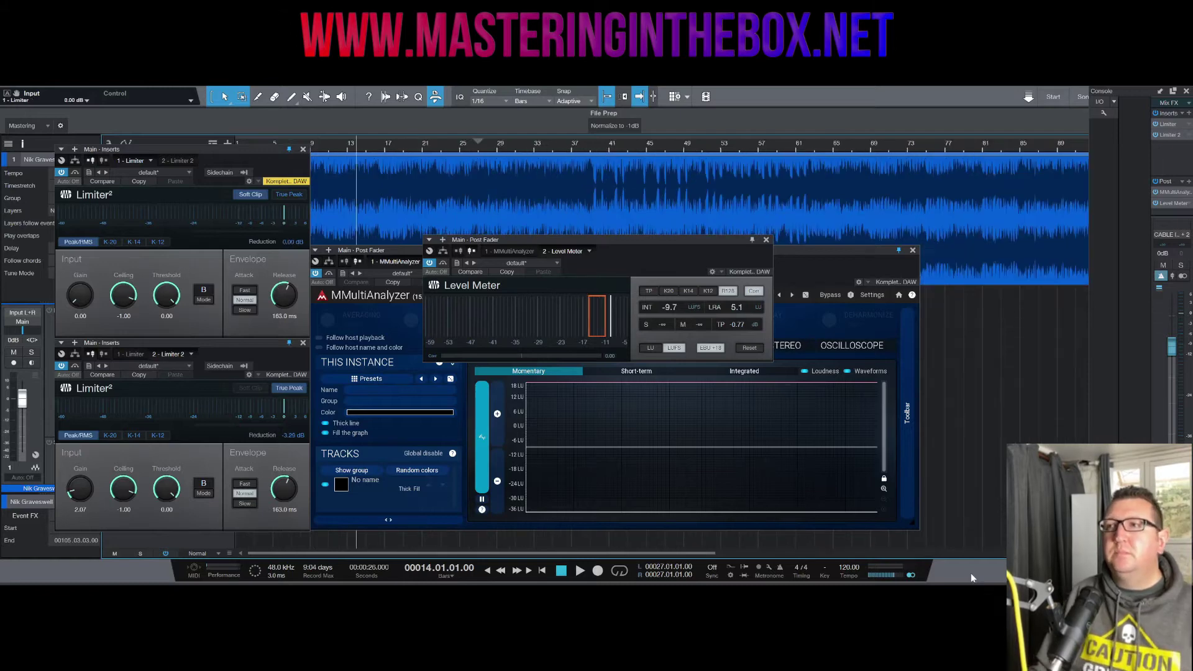
{"action": "key", "text": "space"}
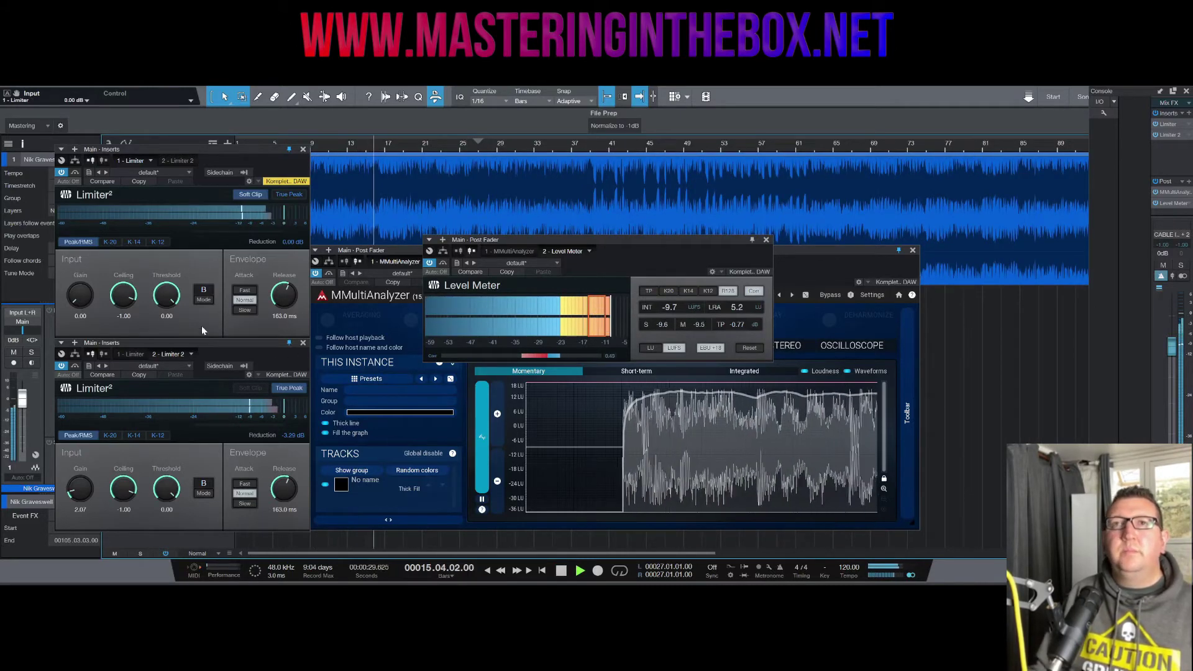
{"action": "left_click_drag", "start_coordinate": [79, 302], "coordinate": [82, 295]}
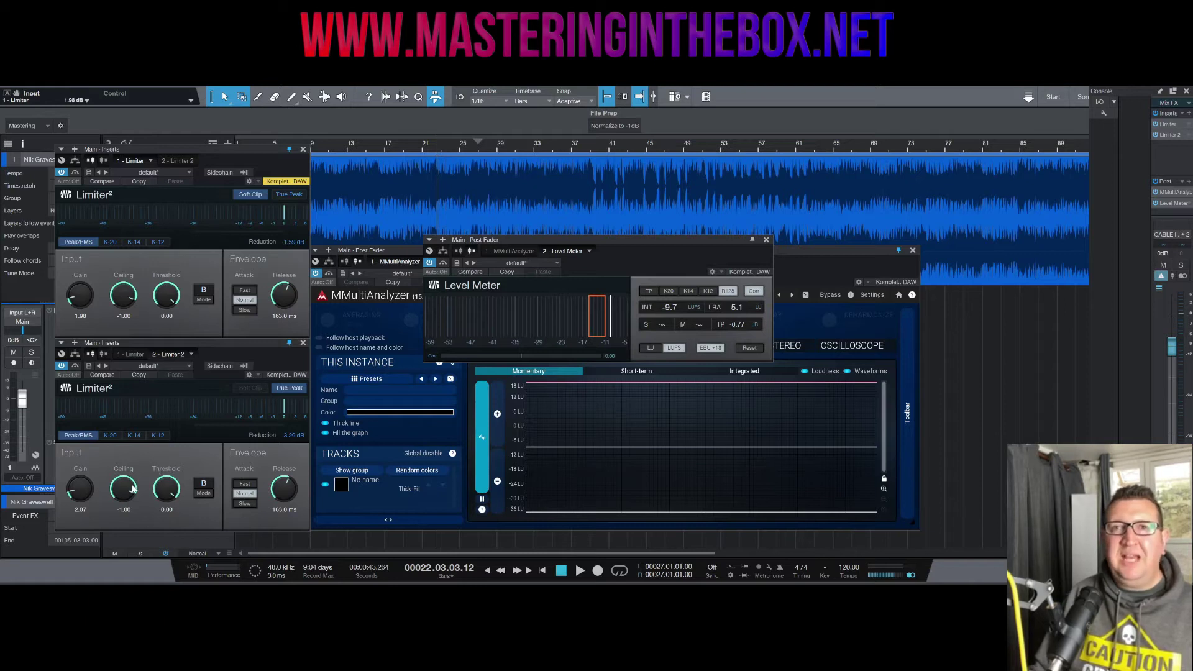
Set the first limiter's ceiling to -0.30 dB and play the section back to audition it.
{"action": "left_click", "coordinate": [126, 316]}
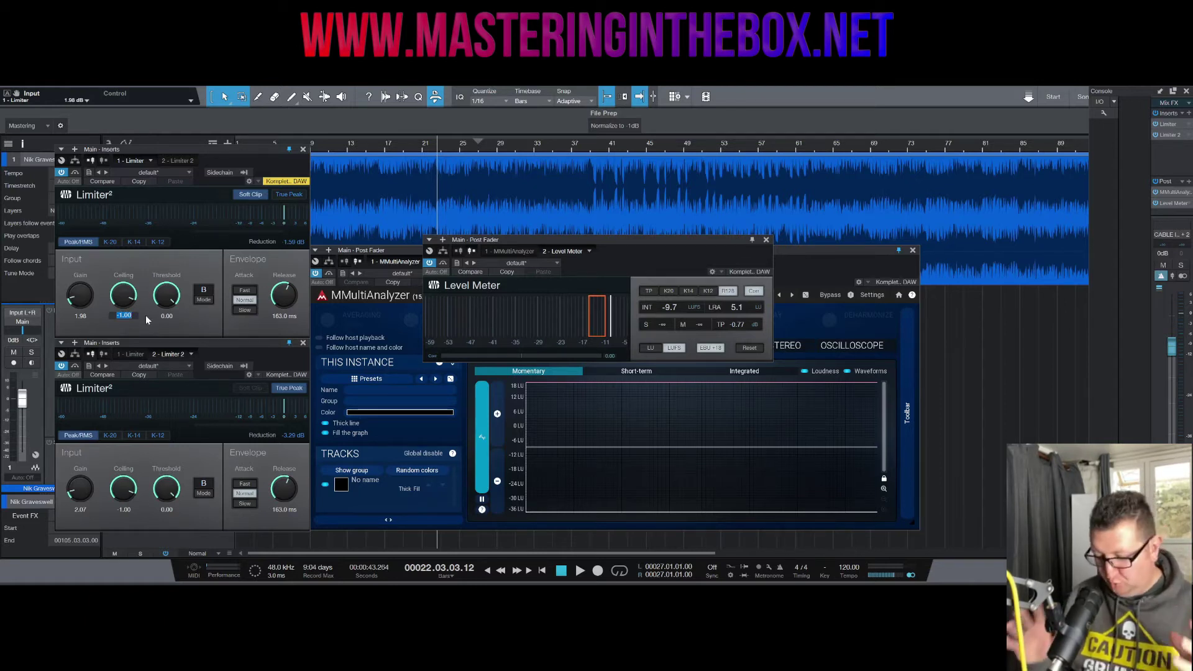
{"action": "type", "text": "-"}
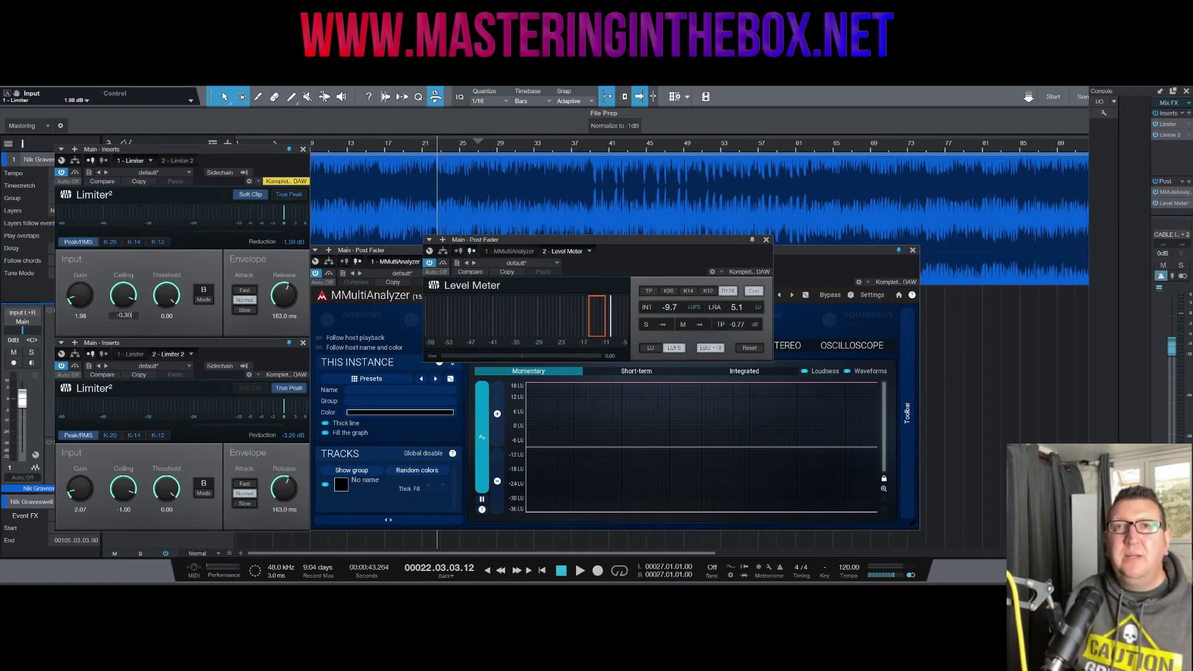
{"action": "key", "text": "Return"}
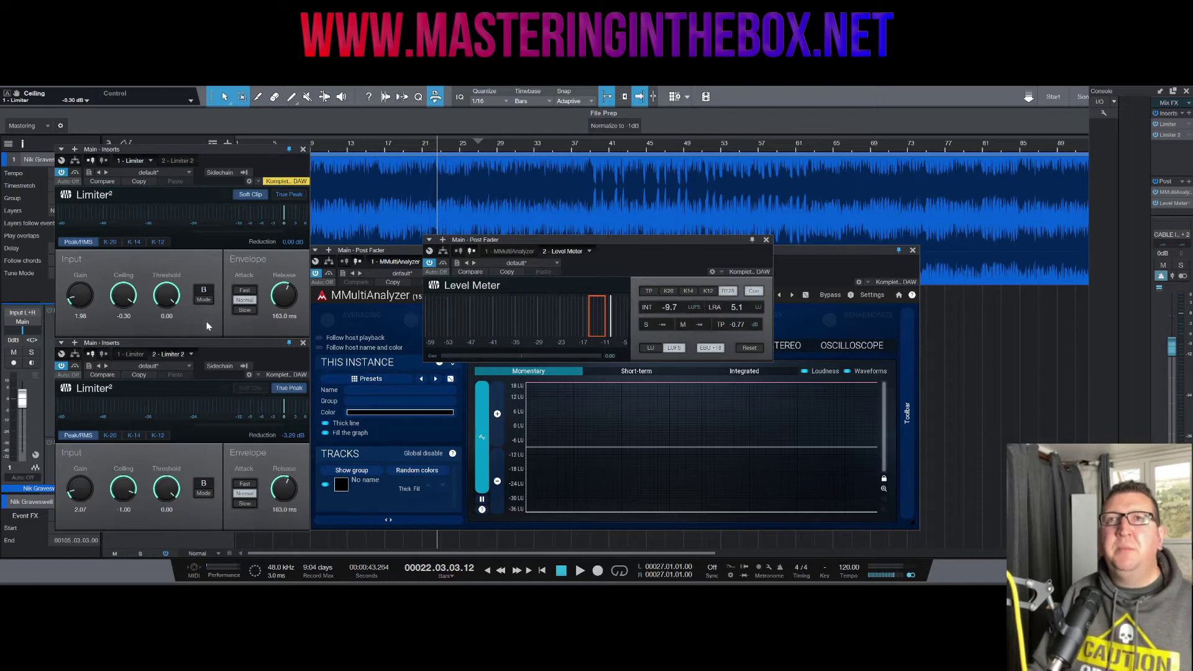
{"action": "left_click", "coordinate": [316, 152]}
{"action": "key", "text": "space"}
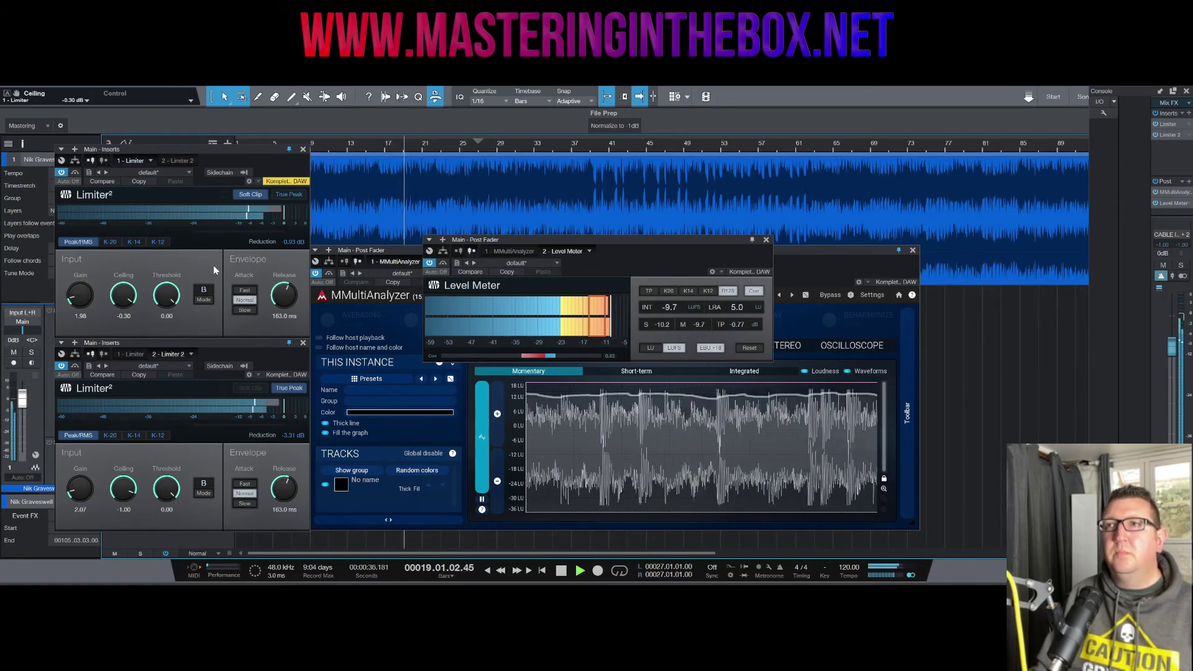
{"action": "key", "text": "space"}
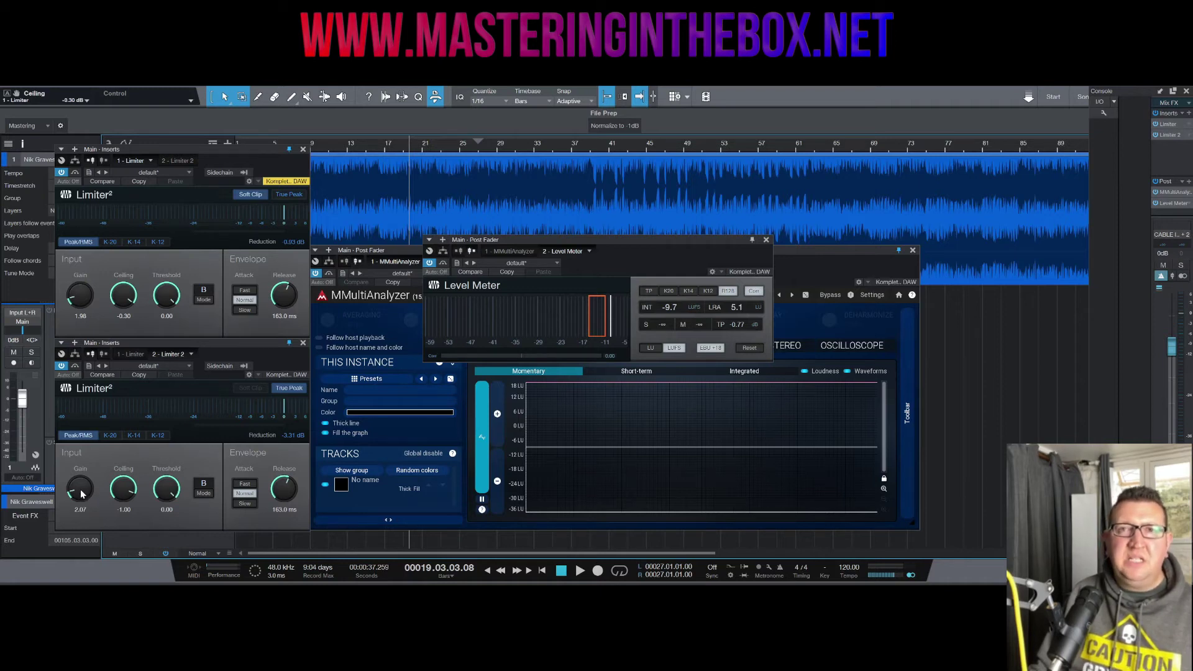
Rebalance the limiters' gain to about 1.35 dB on the second and 2.97 dB on the first, and audition the section.
{"action": "left_click_drag", "start_coordinate": [82, 494], "coordinate": [80, 491]}
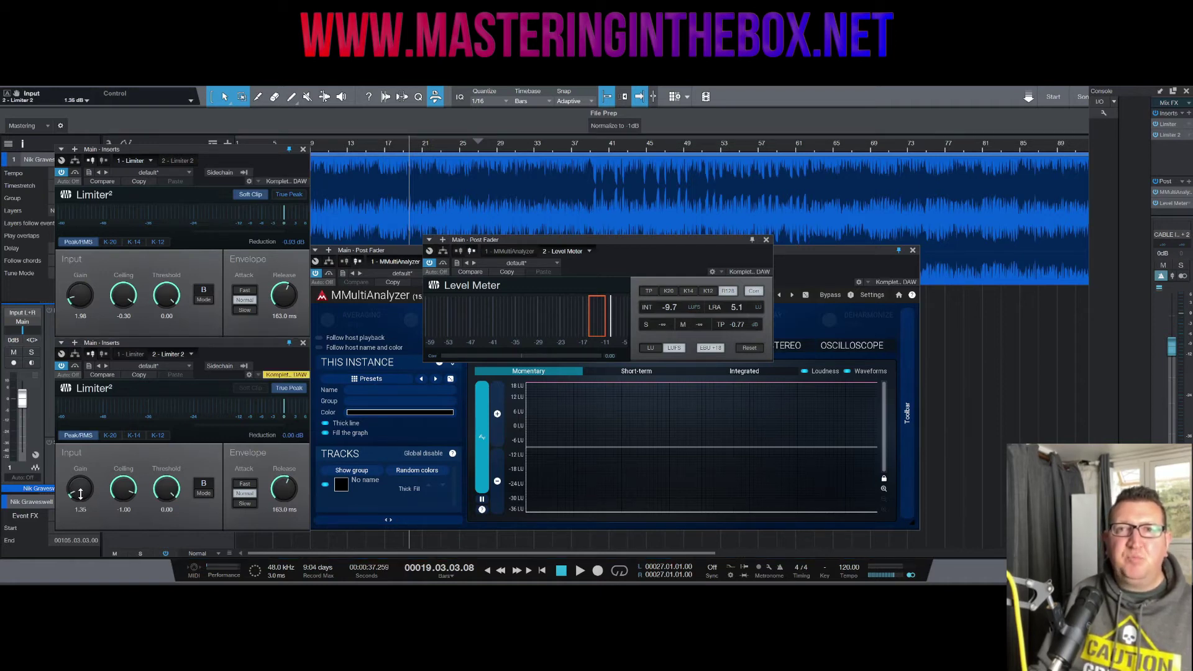
{"action": "left_click_drag", "start_coordinate": [84, 305], "coordinate": [83, 299]}
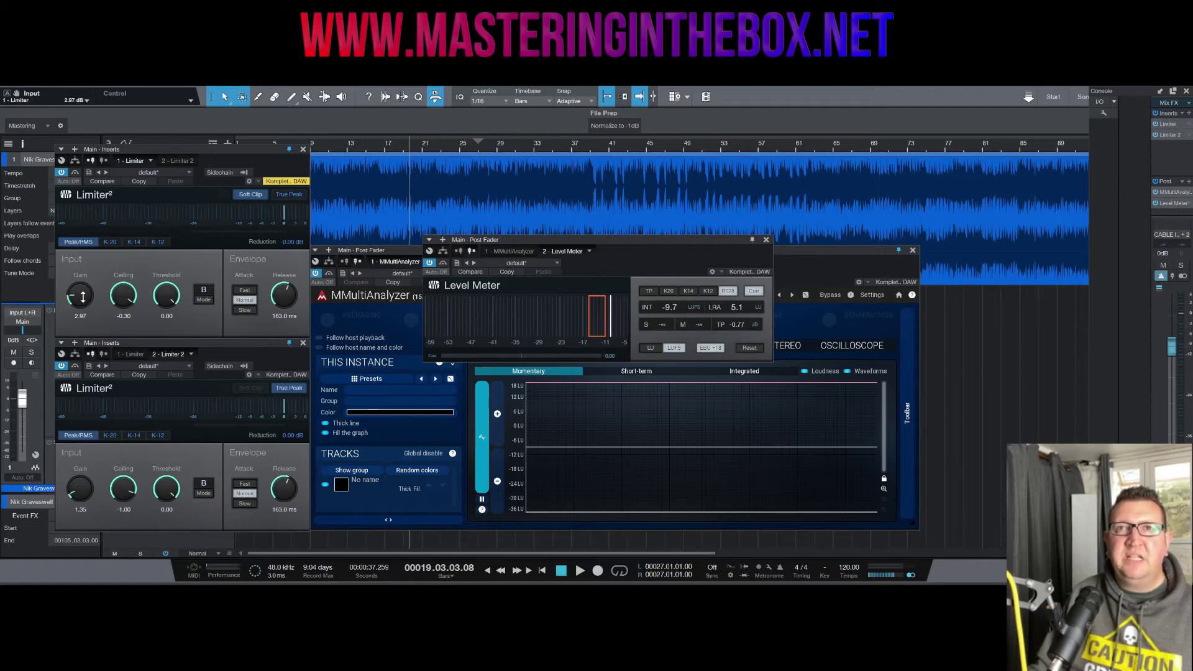
{"action": "left_click", "coordinate": [314, 185]}
{"action": "key", "text": "space"}
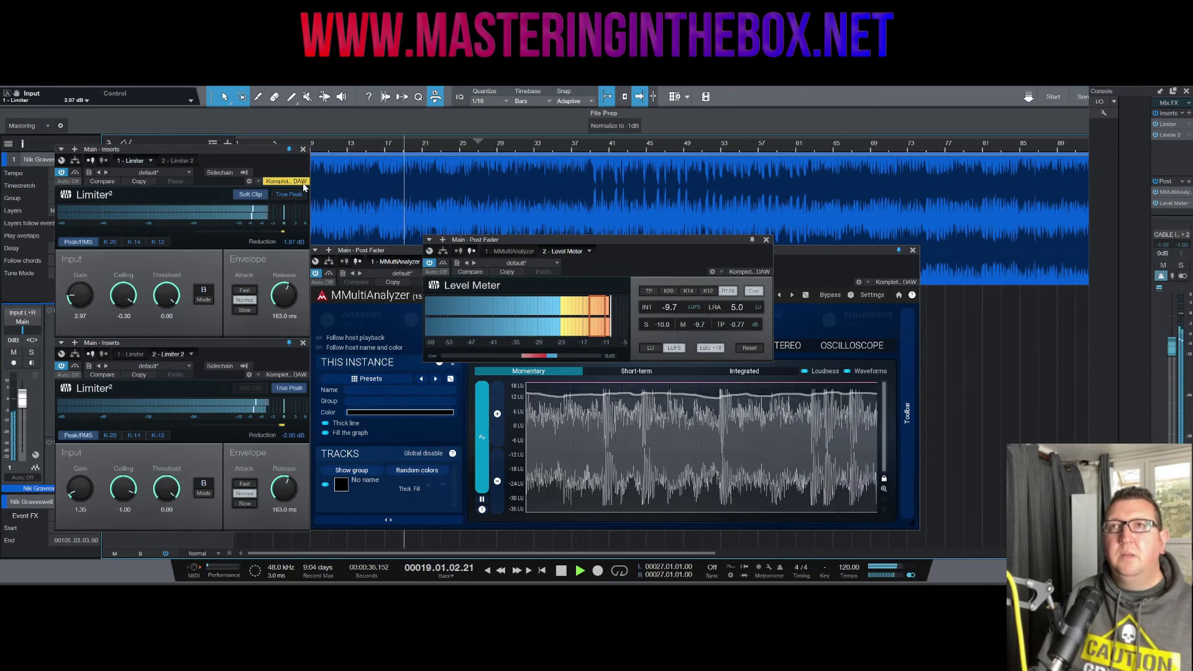
{"action": "key", "text": "space"}
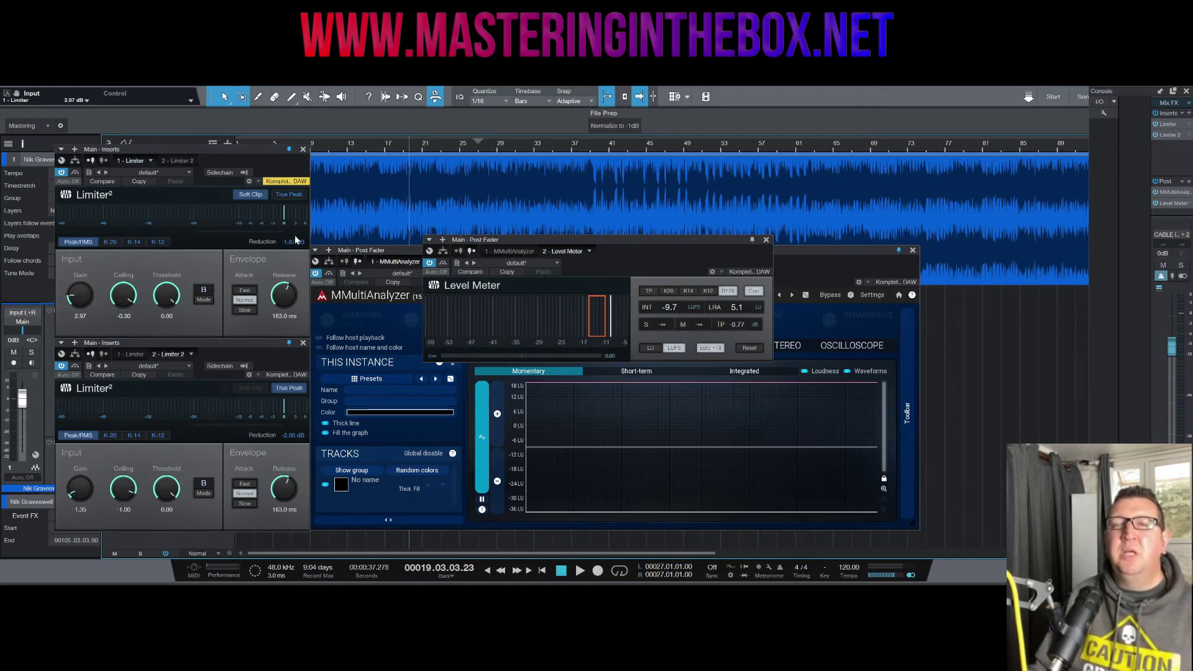
Switch the first limiter from Soft Clip to True Peak limiting and play the section back.
{"action": "left_click", "coordinate": [290, 195]}
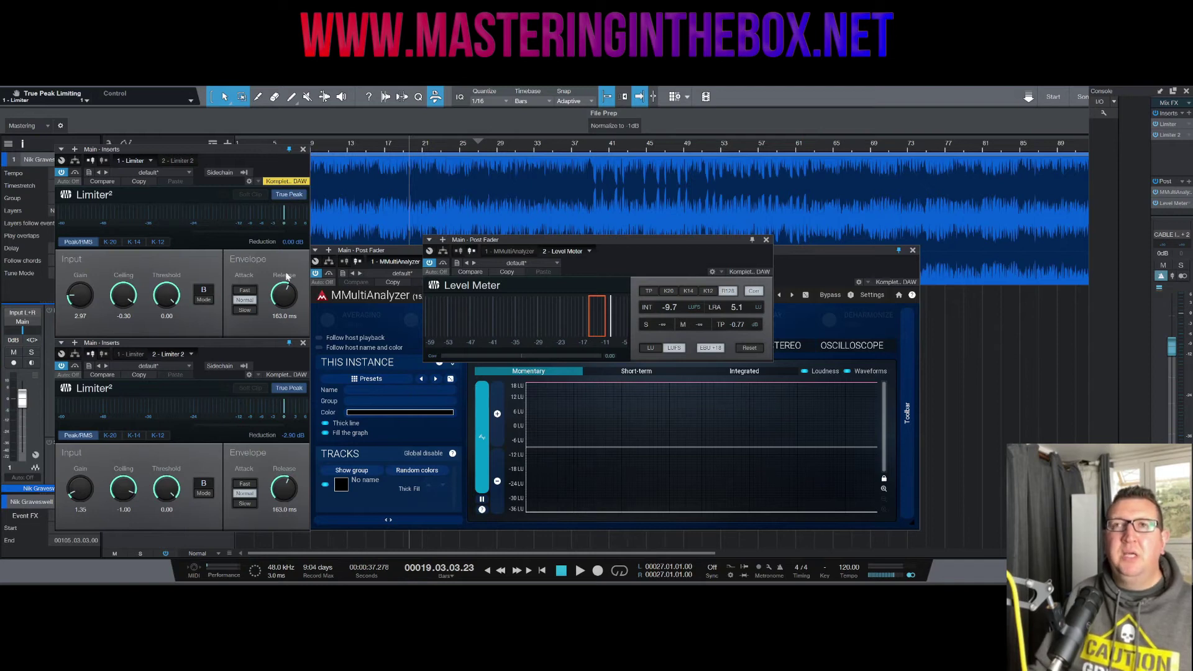
{"action": "left_click", "coordinate": [318, 143]}
{"action": "key", "text": "space"}
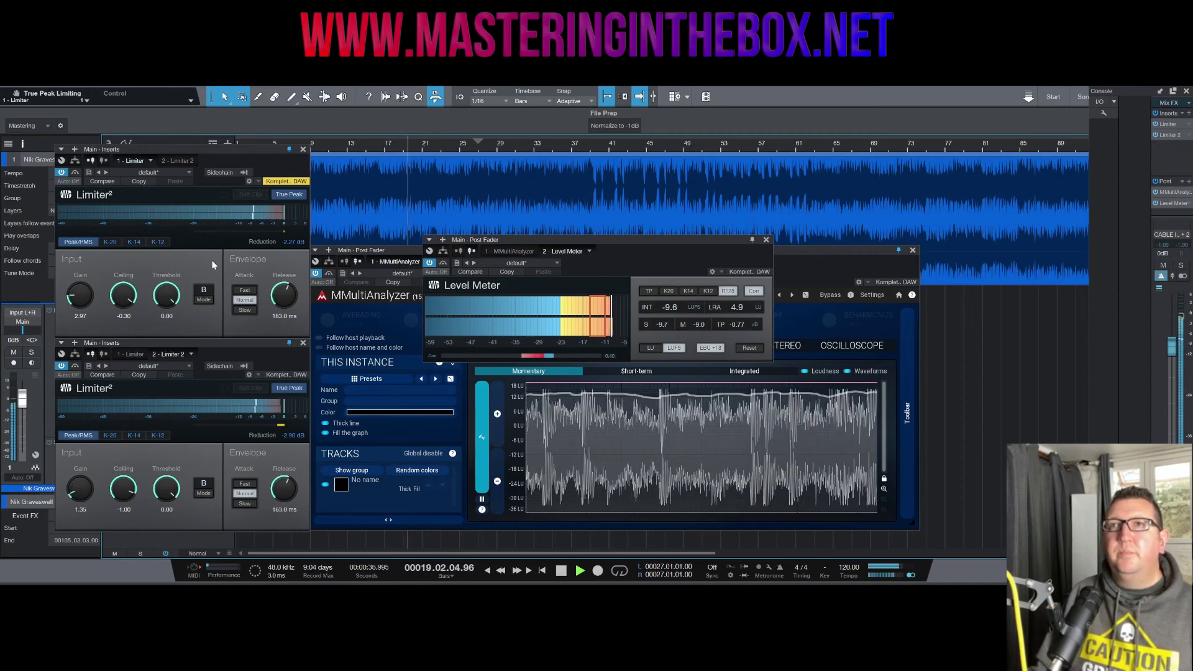
{"action": "key", "text": "space"}
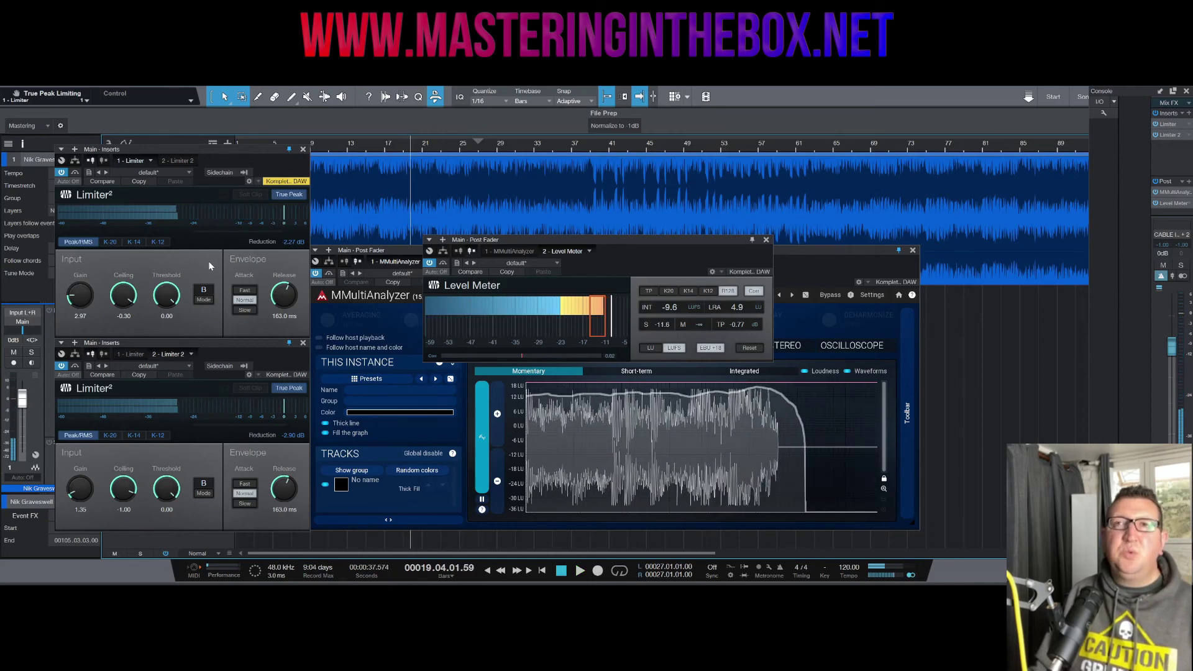